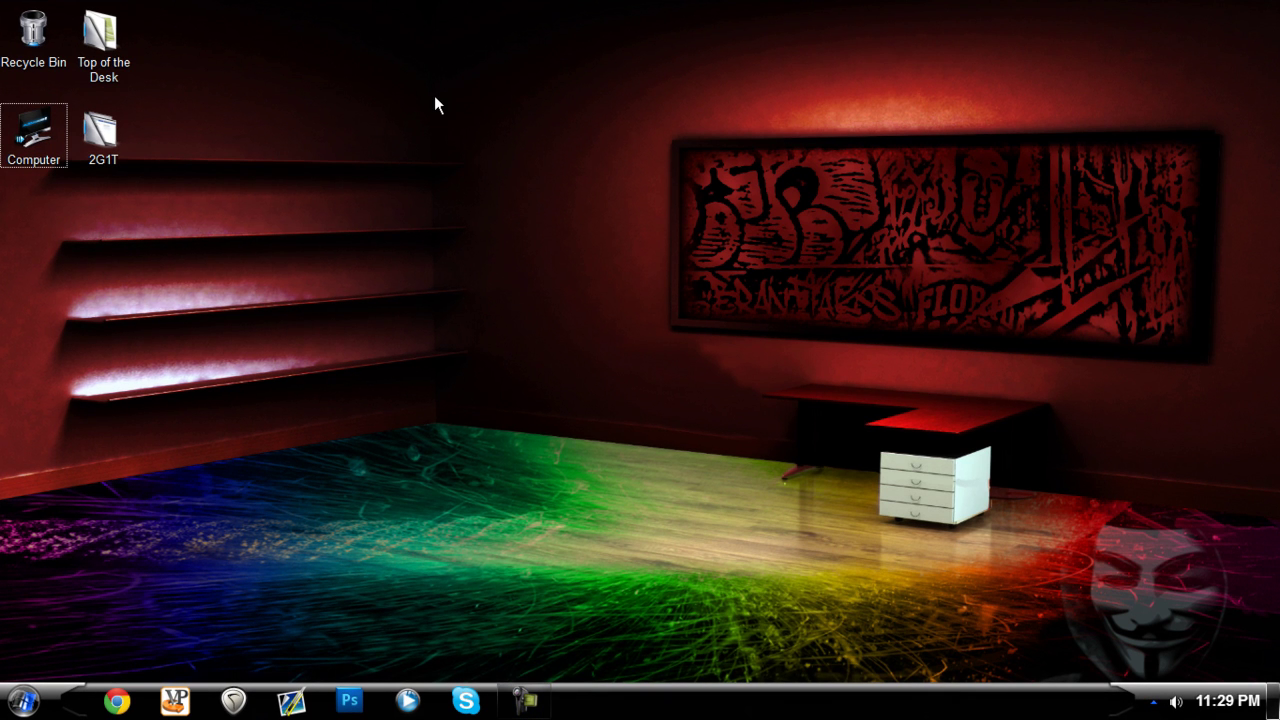
# - Create a new desktop folder and erase its default 'New folder' name so it has no name
pyautogui.rightClick(434, 96)
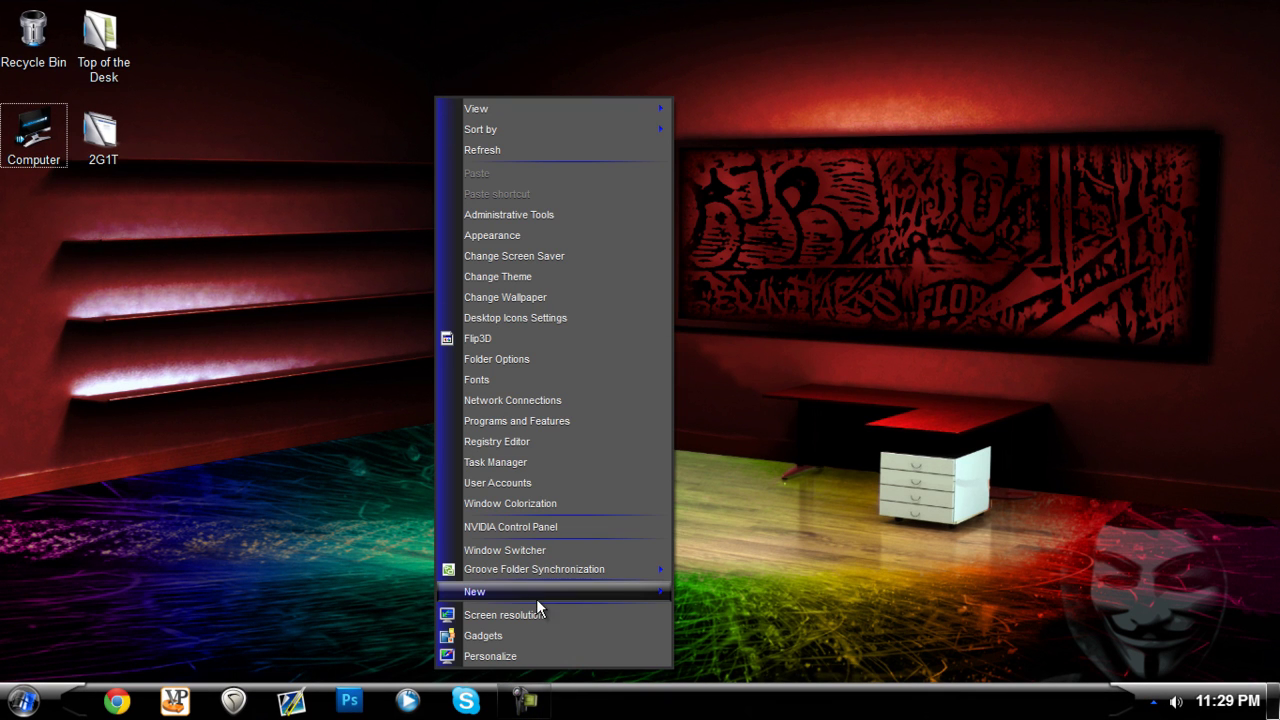
pyautogui.moveTo(475, 591)
pyautogui.click(748, 320)
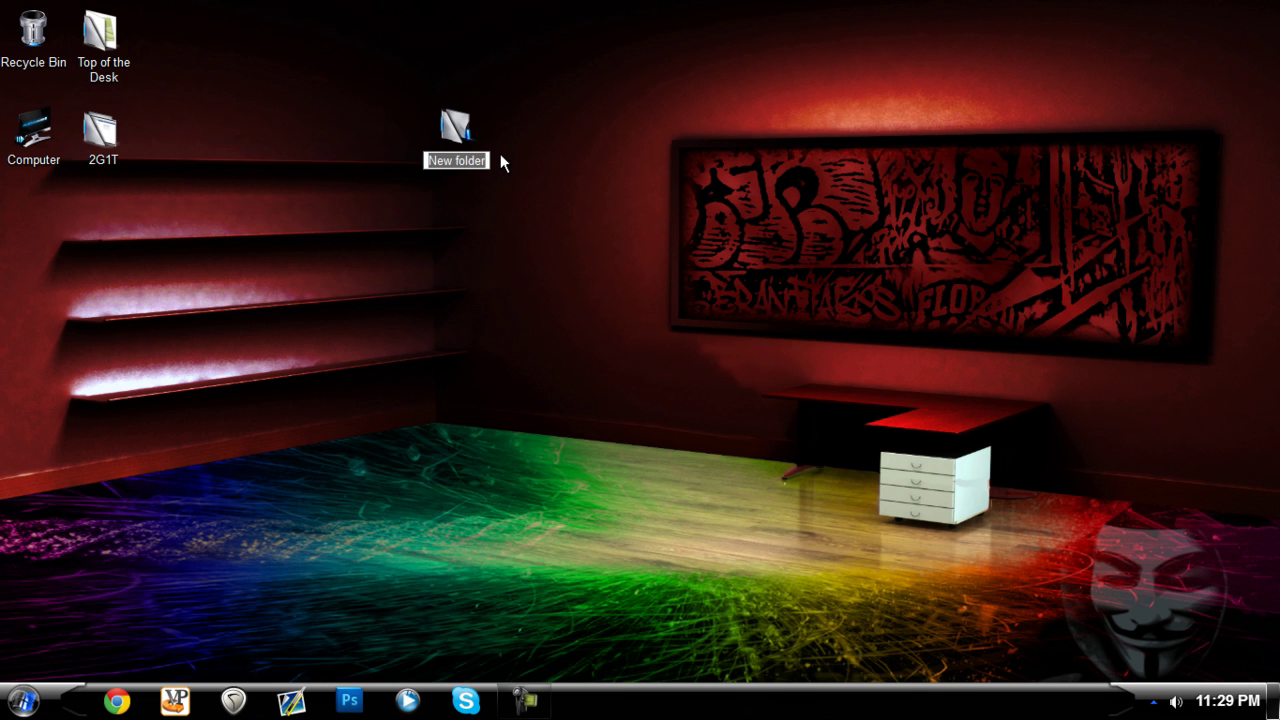
pyautogui.press('BackSpace')
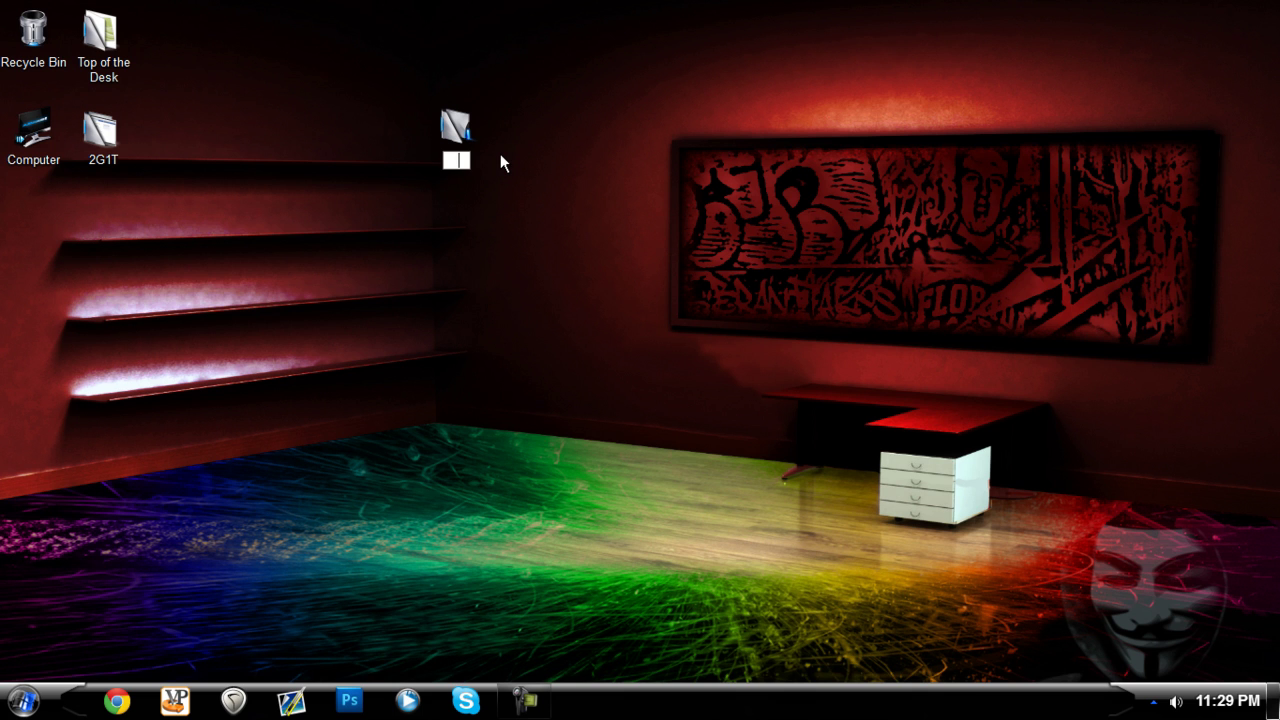
pyautogui.click(533, 178)
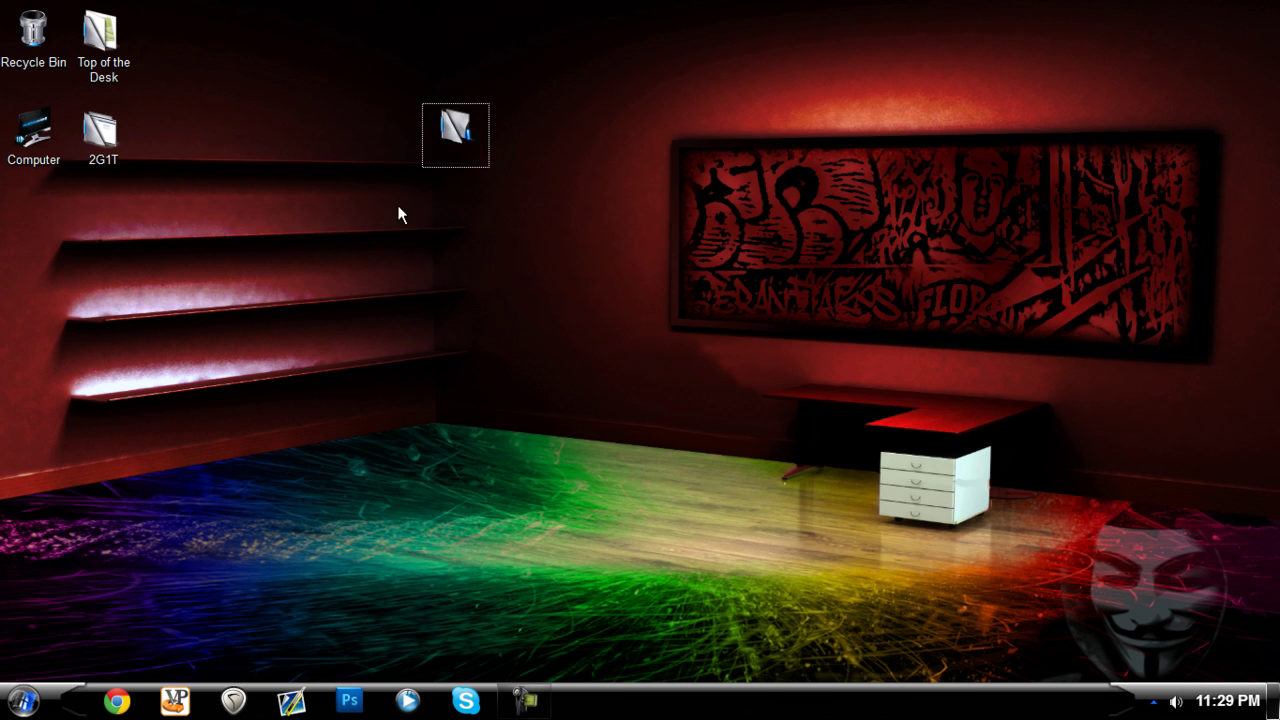
pyautogui.click(85, 115)
pyautogui.click(500, 171)
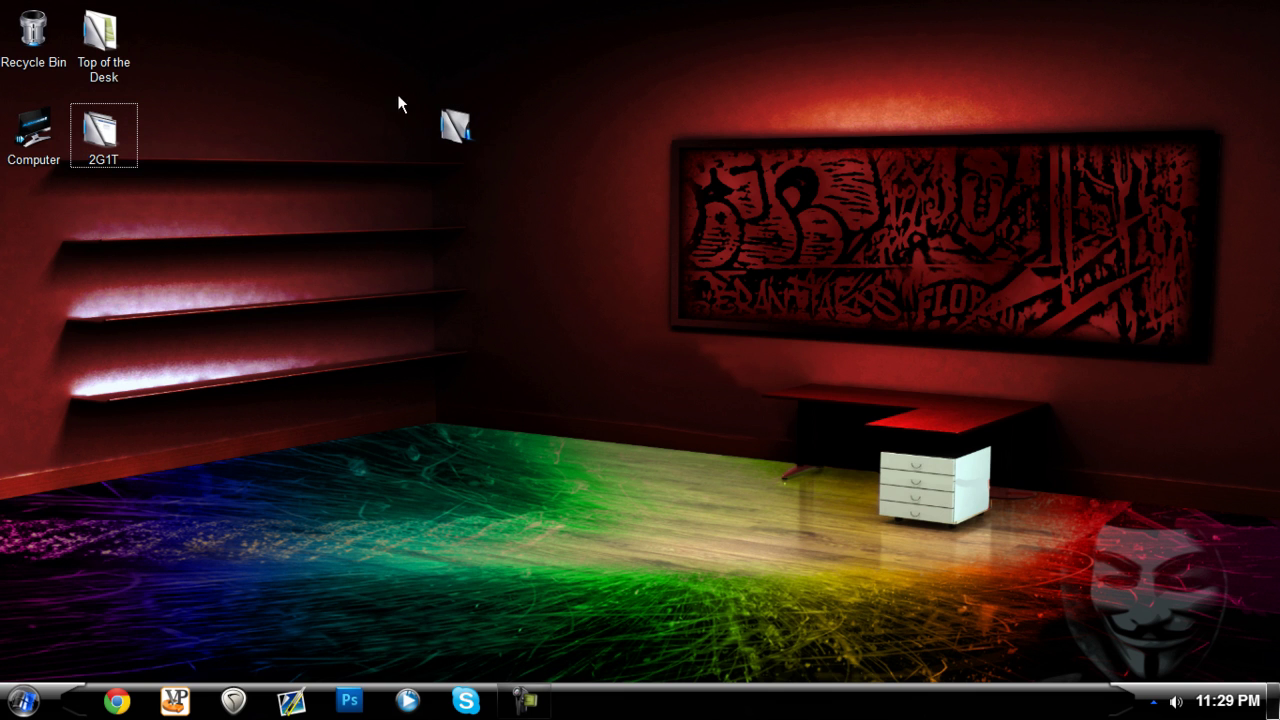
# - Choose the empty transparent icon for the nameless folder in its Properties Customize settings
pyautogui.rightClick(463, 127)
pyautogui.click(586, 668)
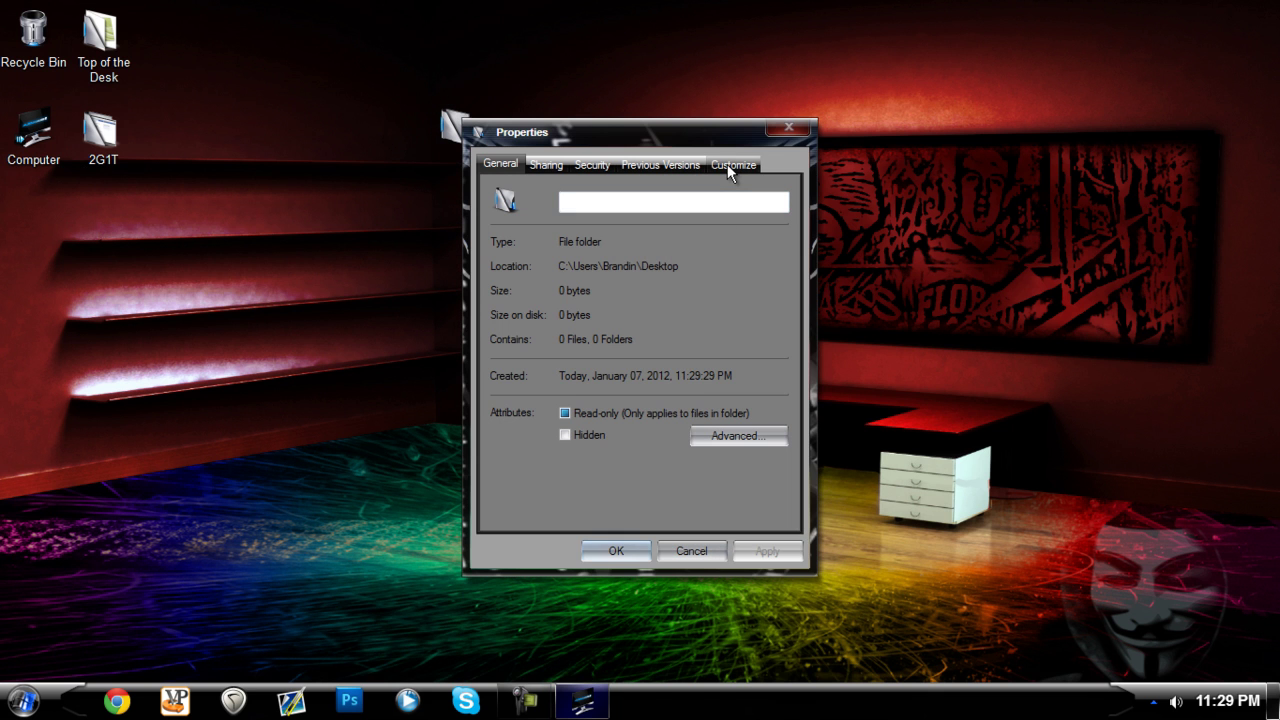
pyautogui.click(727, 164)
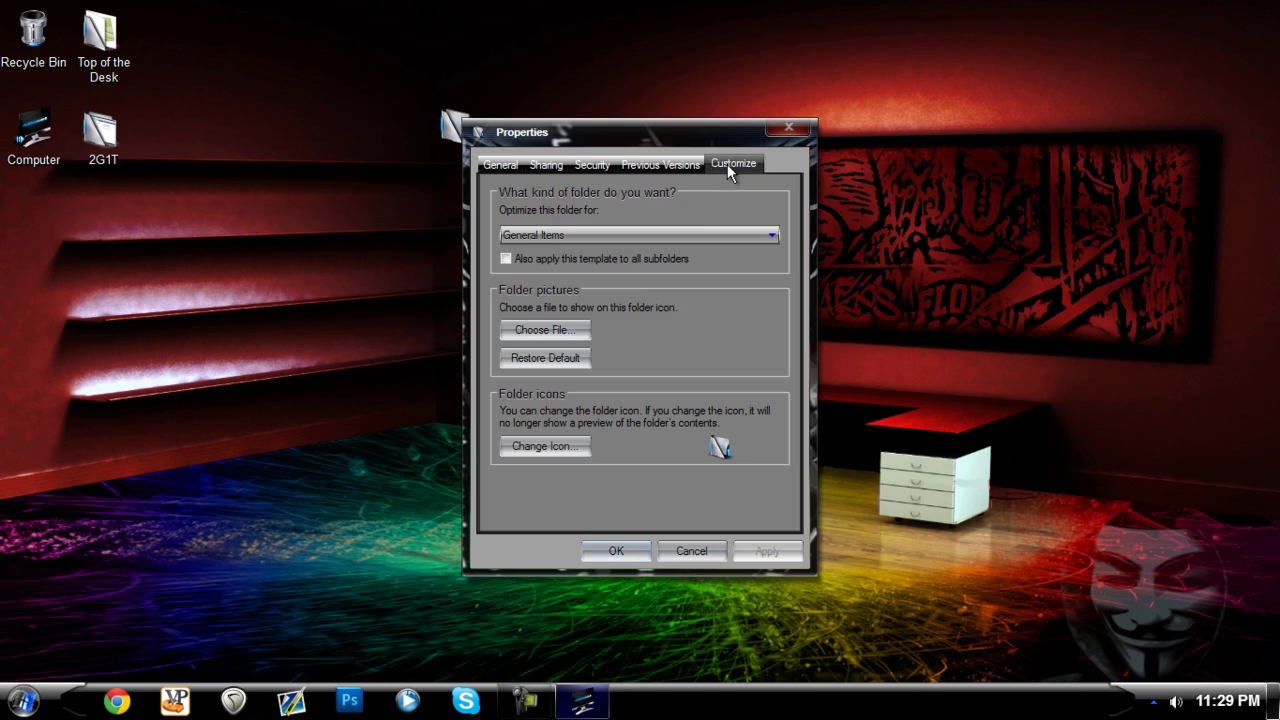
pyautogui.click(563, 452)
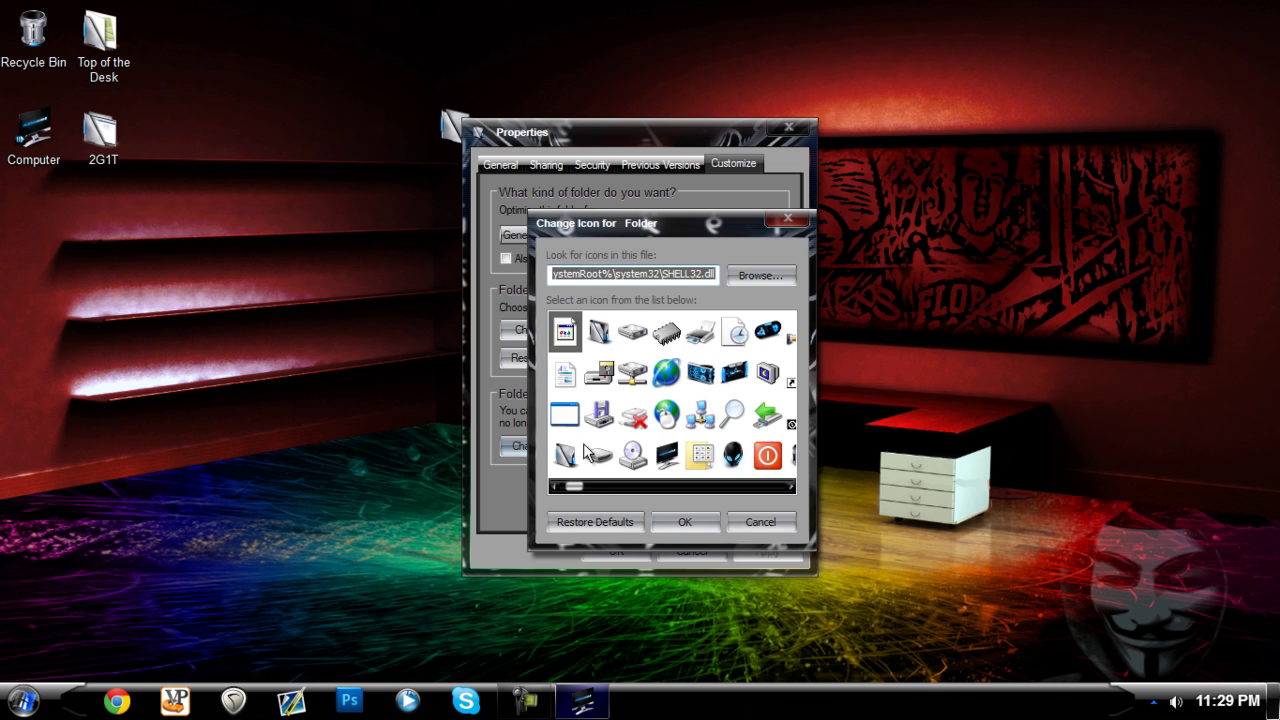
pyautogui.moveTo(581, 484); pyautogui.dragTo(604, 487)
pyautogui.click(665, 455)
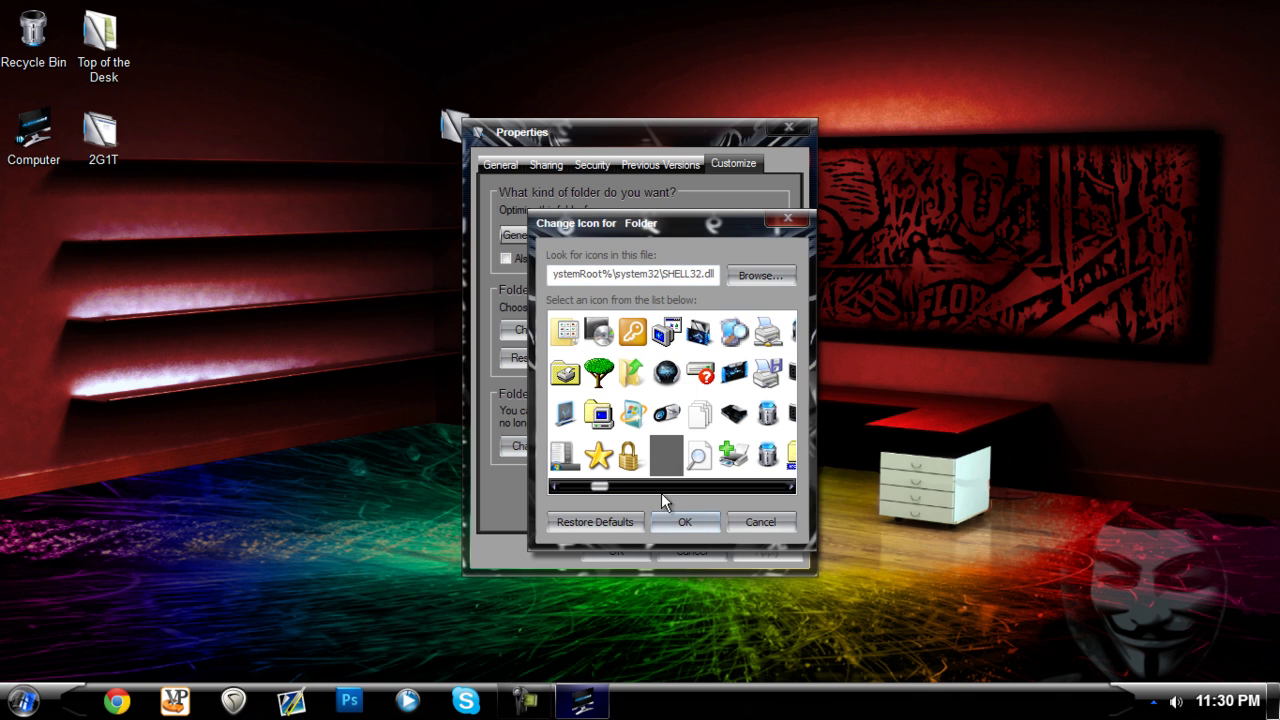
pyautogui.click(680, 518)
# - Apply the empty icon to the nameless folder and close its Properties with OK
pyautogui.click(755, 547)
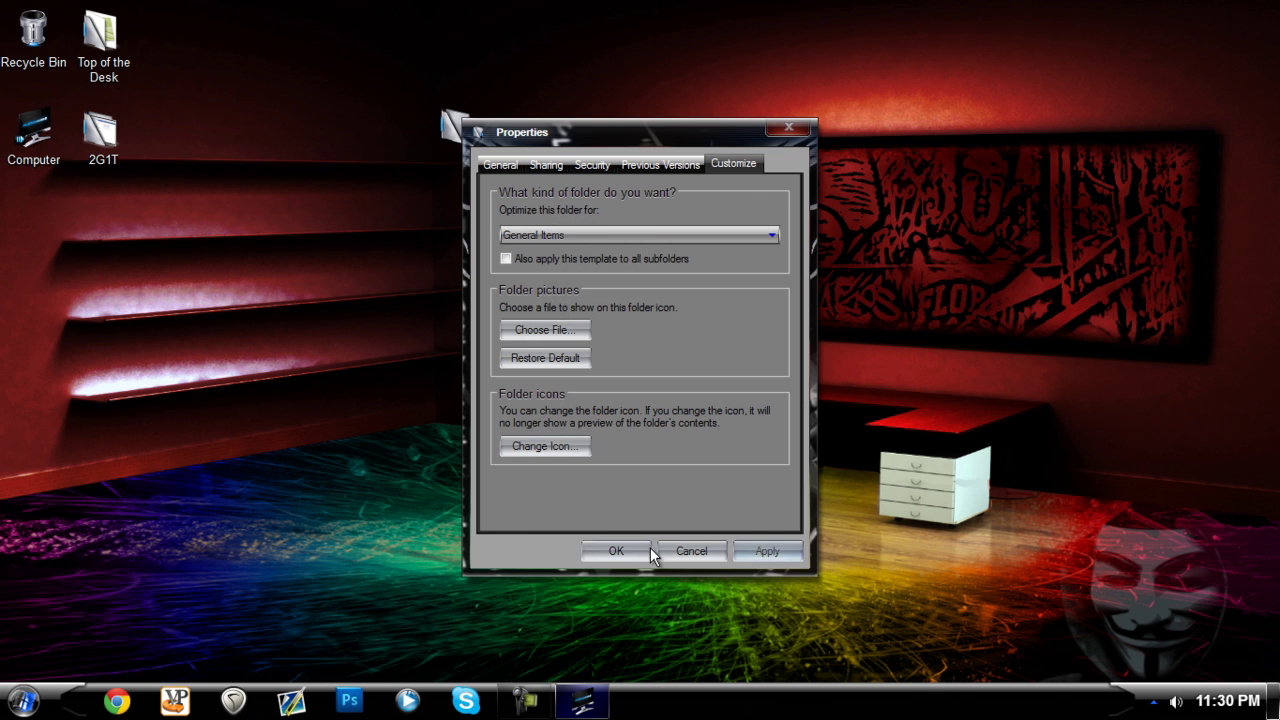
pyautogui.click(617, 550)
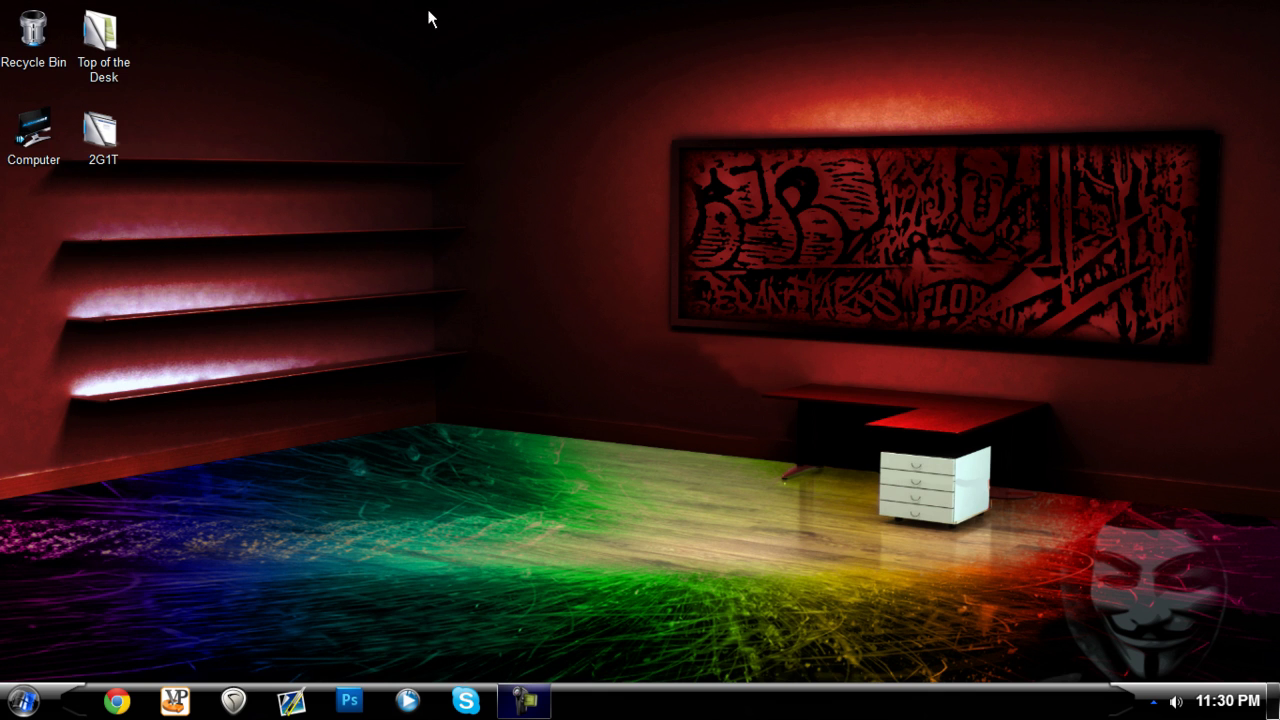
# - Drag the 2G1T folder into the invisible folder at the lower right of the desktop
pyautogui.click(1218, 631)
pyautogui.click(34, 135)
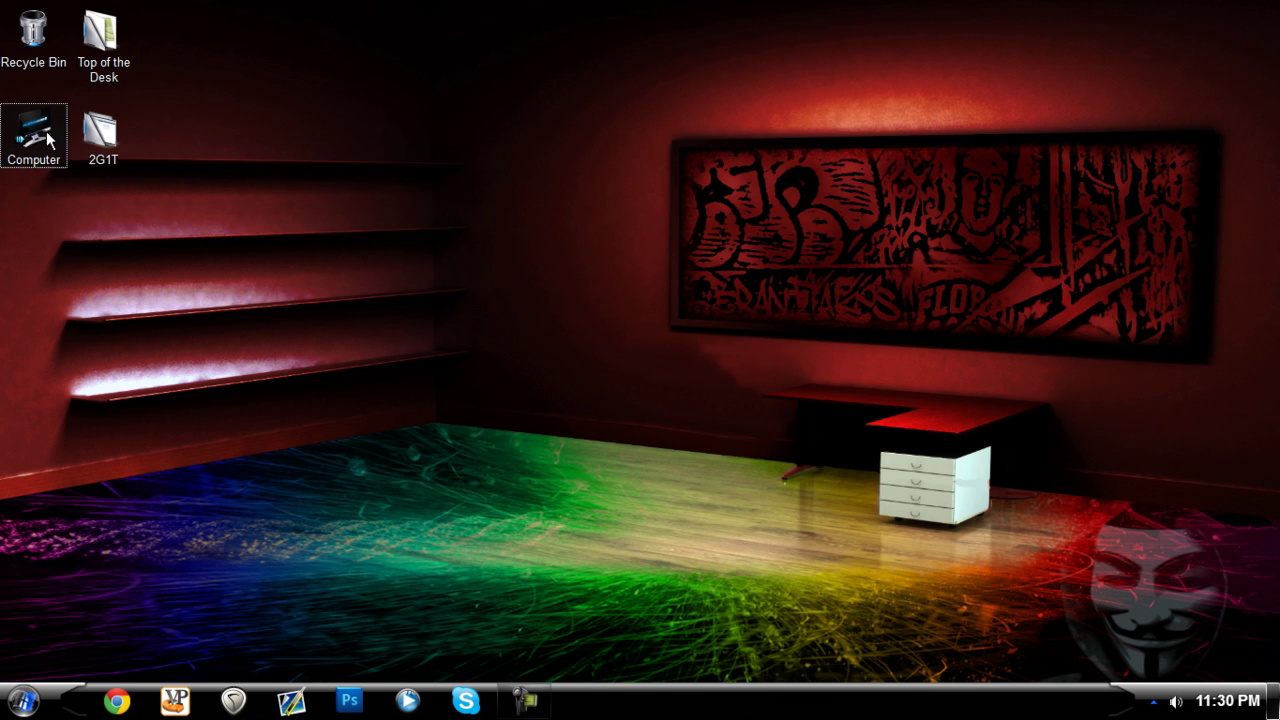
pyautogui.moveTo(103, 133); pyautogui.dragTo(1216, 621)
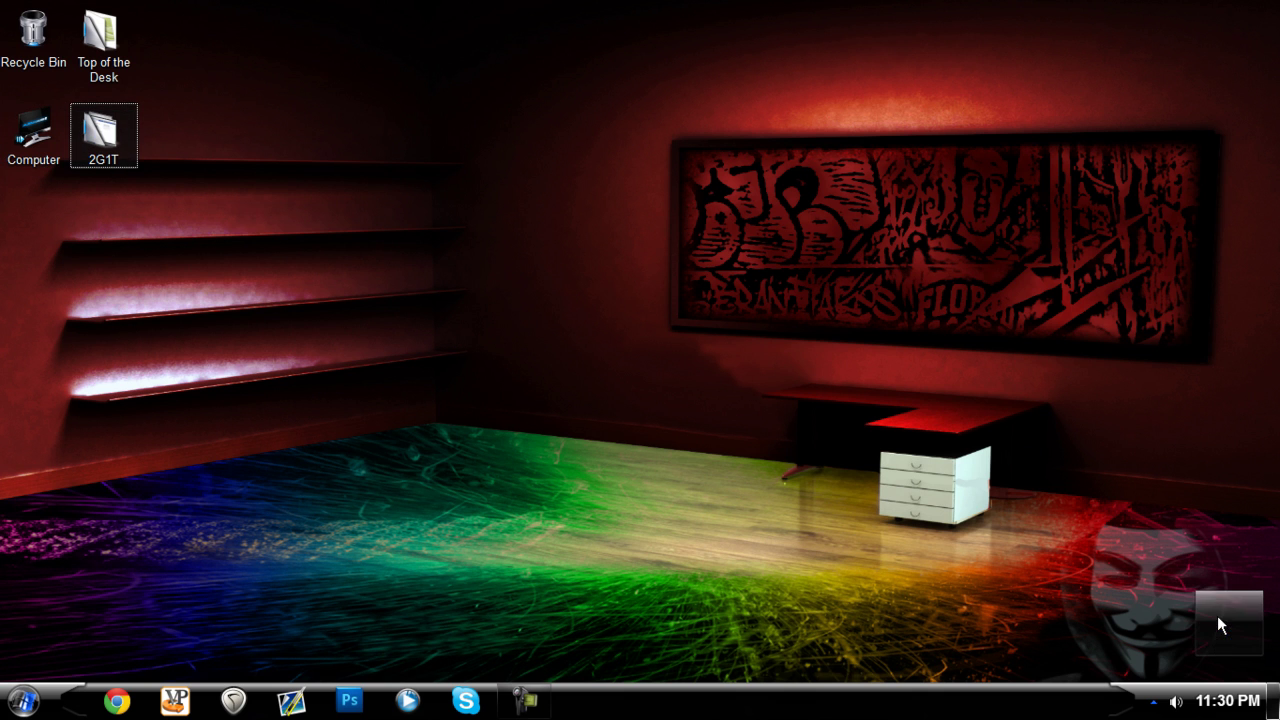
pyautogui.moveTo(1216, 621); pyautogui.dragTo(1197, 661)
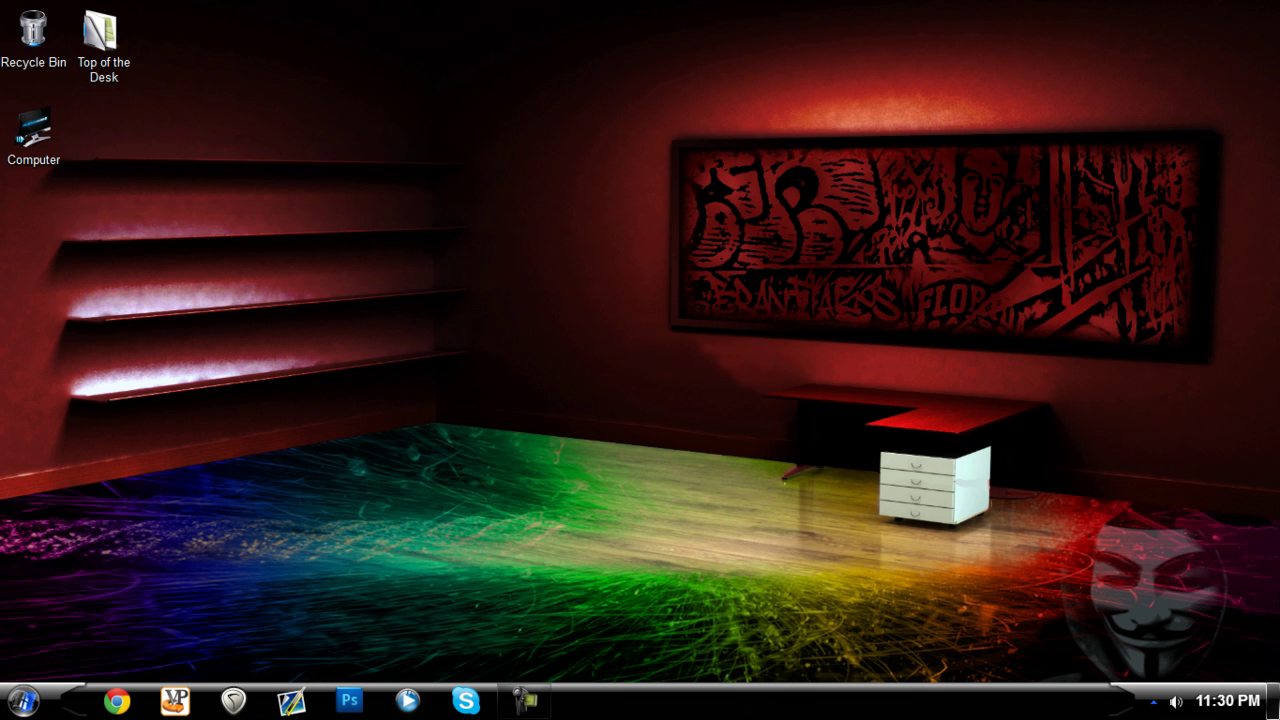
# - Open the invisible folder to confirm 2G1T is inside, then close the window
pyautogui.doubleClick(1248, 632)
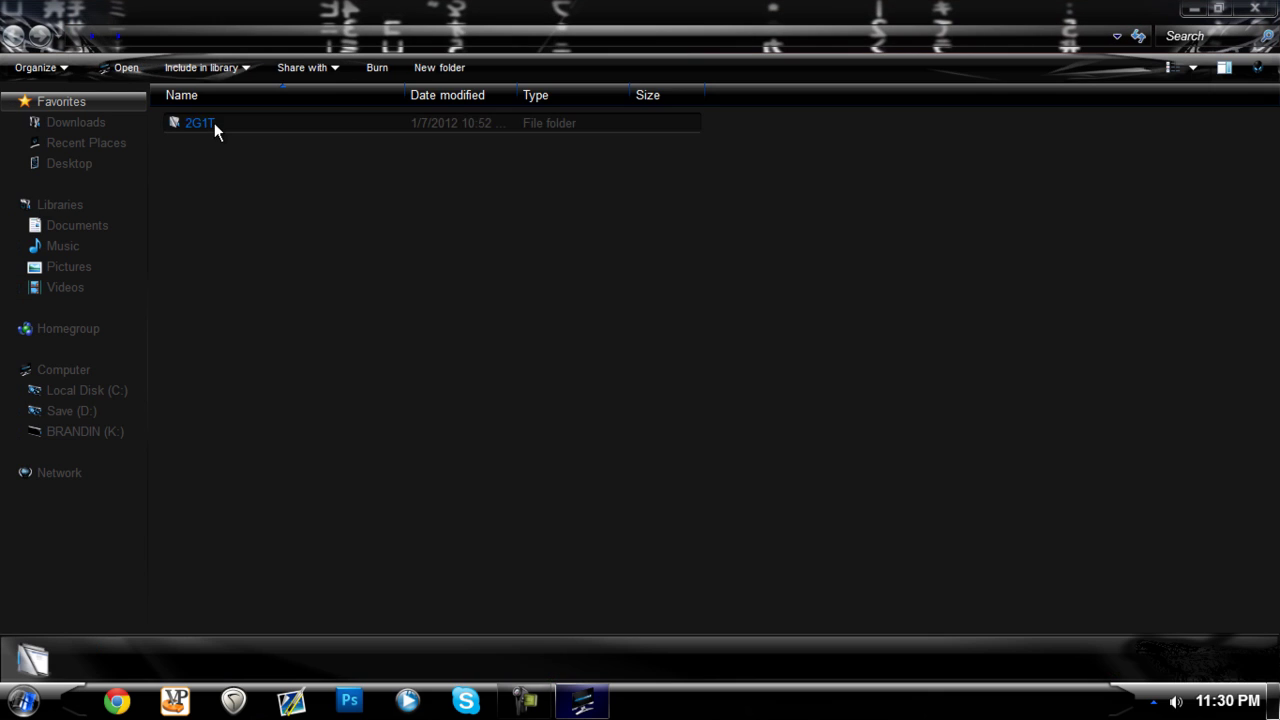
pyautogui.doubleClick(214, 123)
pyautogui.press('BackSpace')
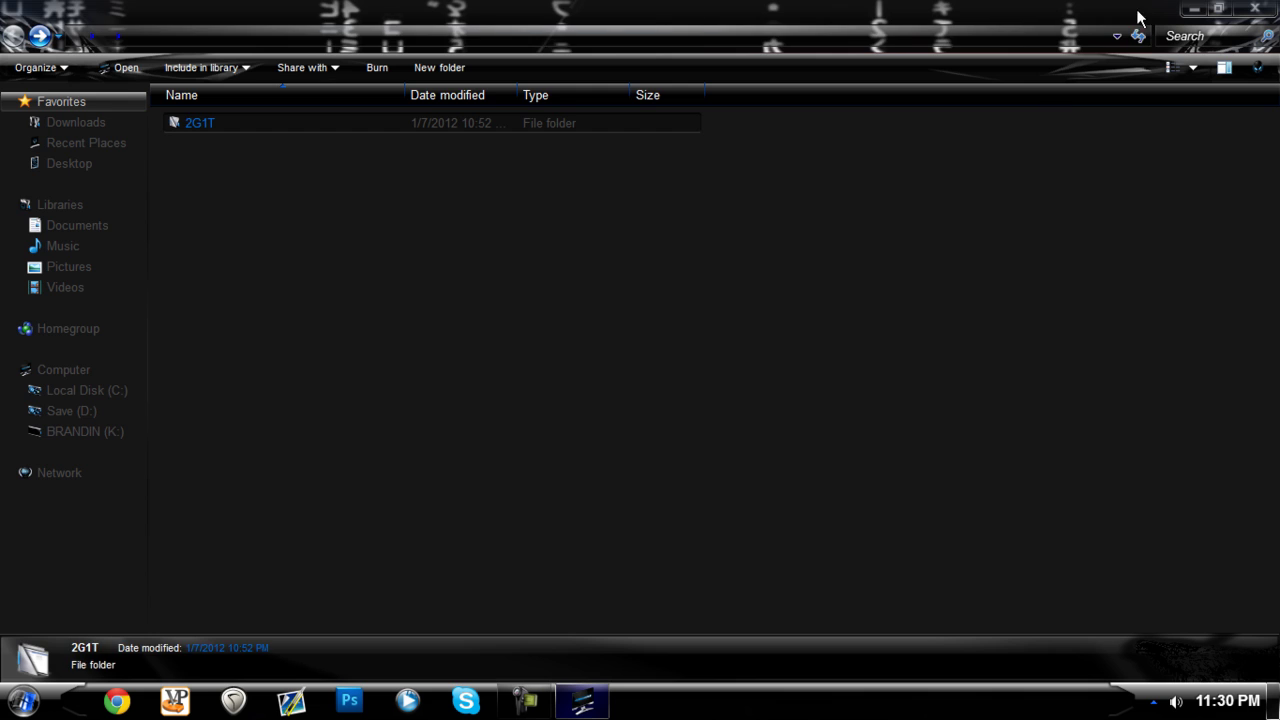
pyautogui.click(1255, 8)
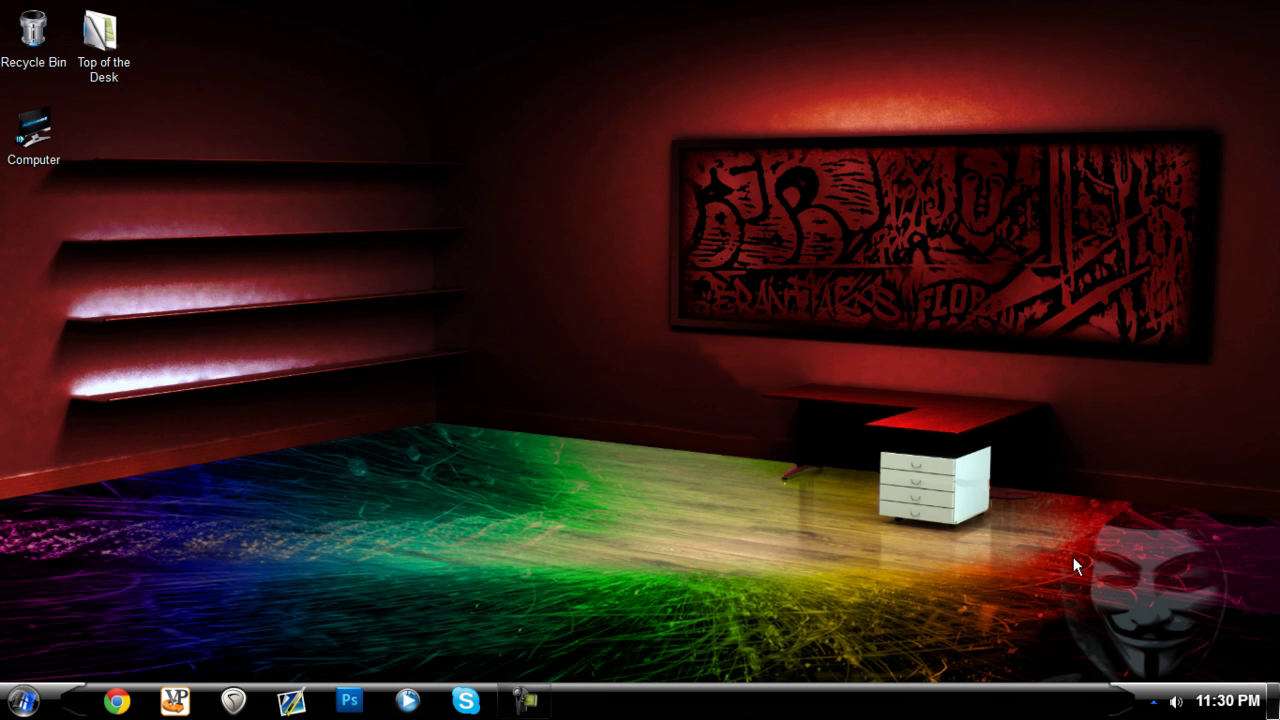